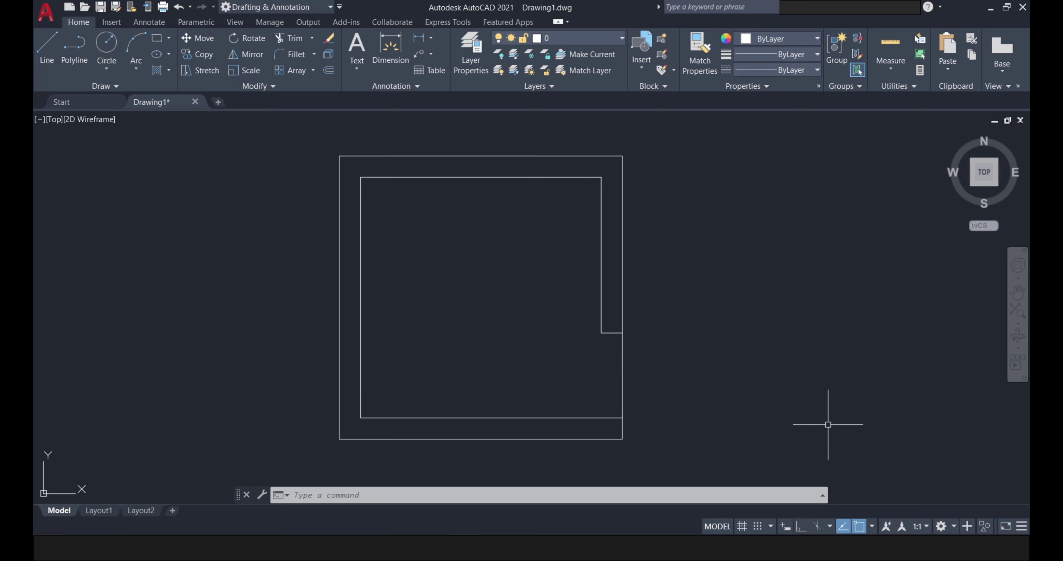
# Draw a 12 × 12 square with RECTANGLE to the right of the floor plan
pyautogui.moveTo(665, 343); pyautogui.dragTo(617, 342, button='middle')
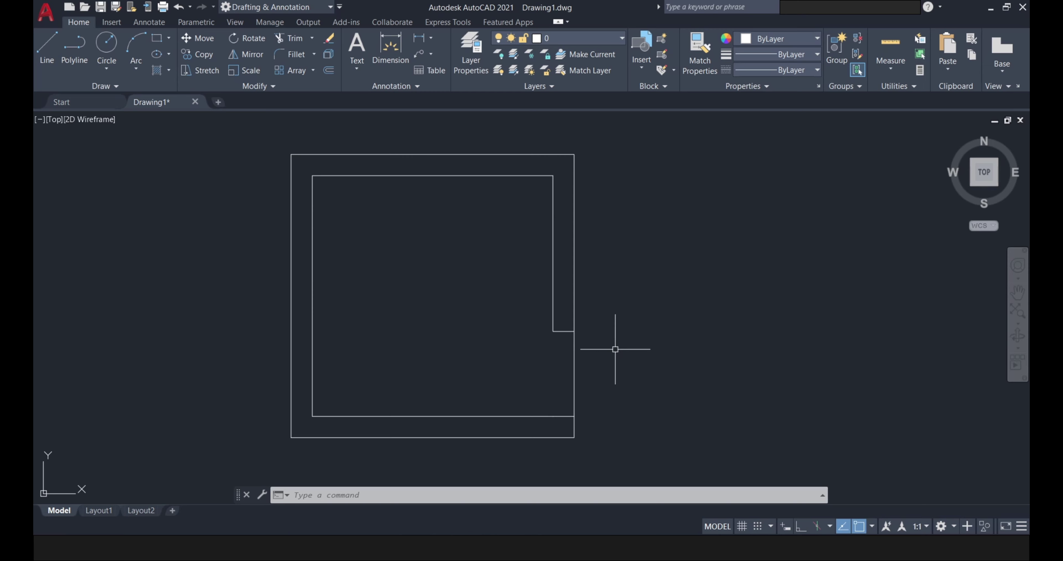
pyautogui.write('re')
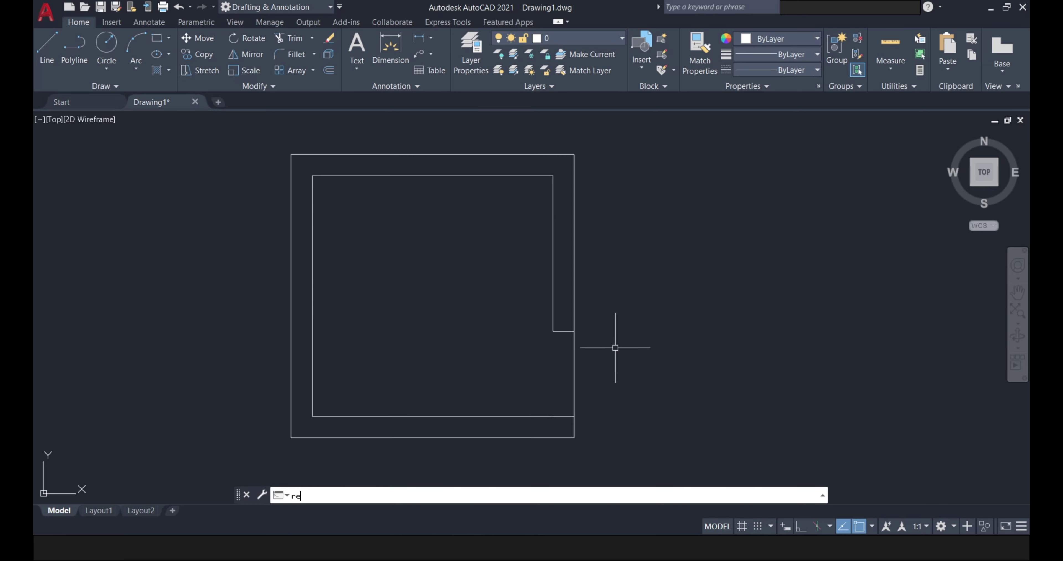
pyautogui.write('c')
pyautogui.press('Return')
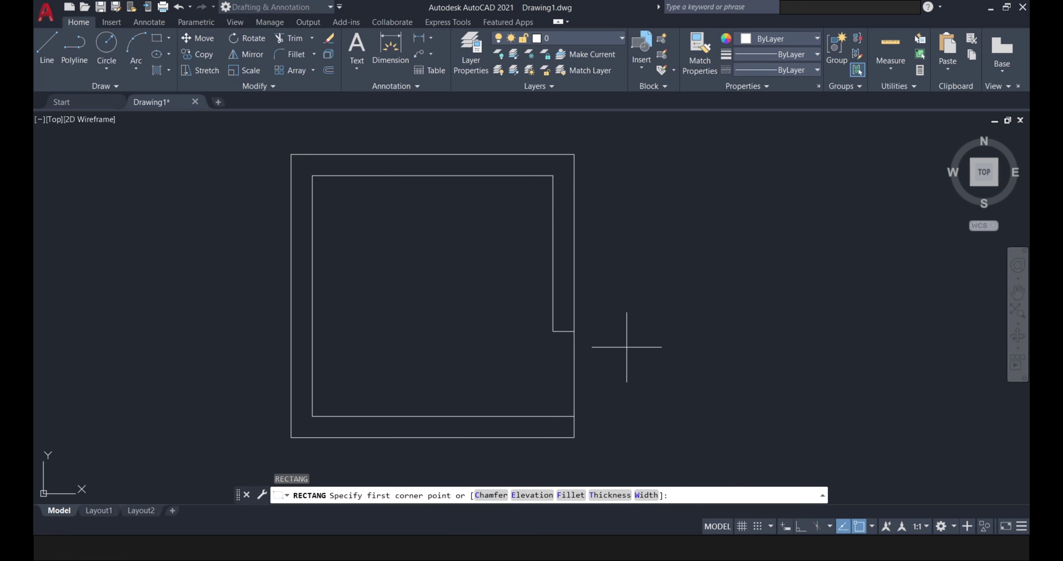
pyautogui.write('@12')
pyautogui.write(',12')
pyautogui.press('Return')
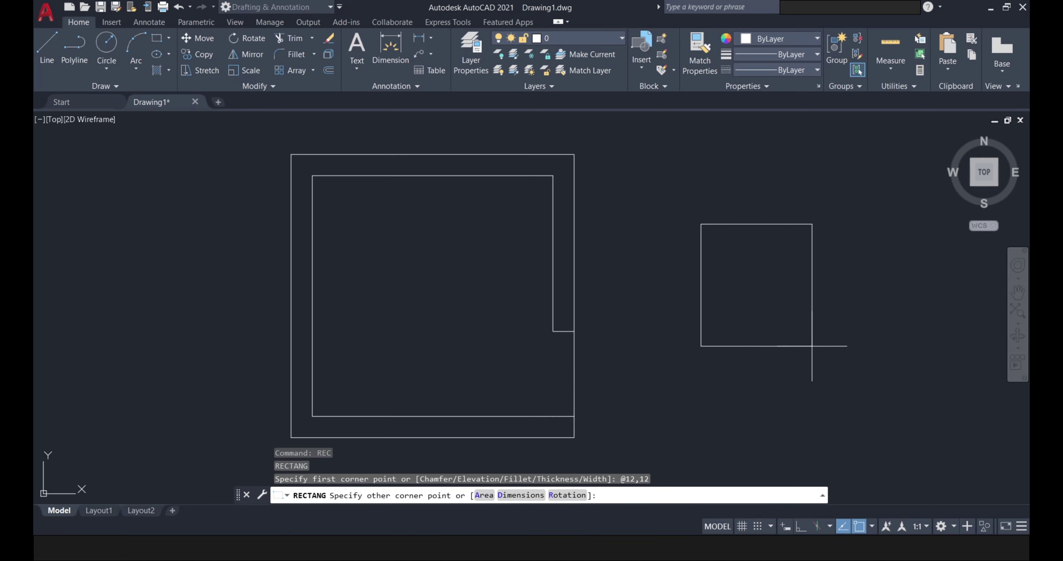
pyautogui.write('@')
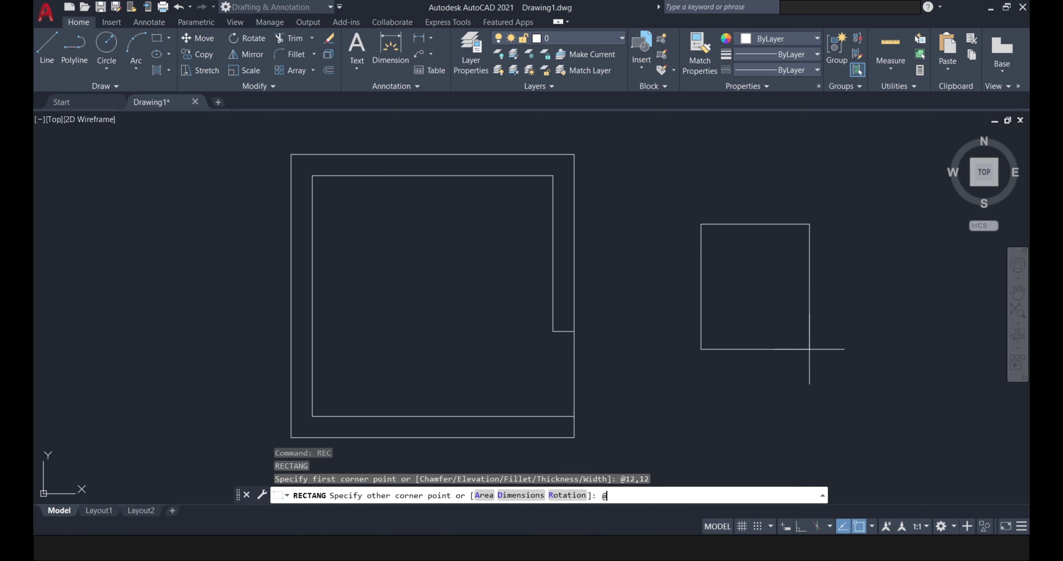
pyautogui.write('12,12')
pyautogui.press('Return')
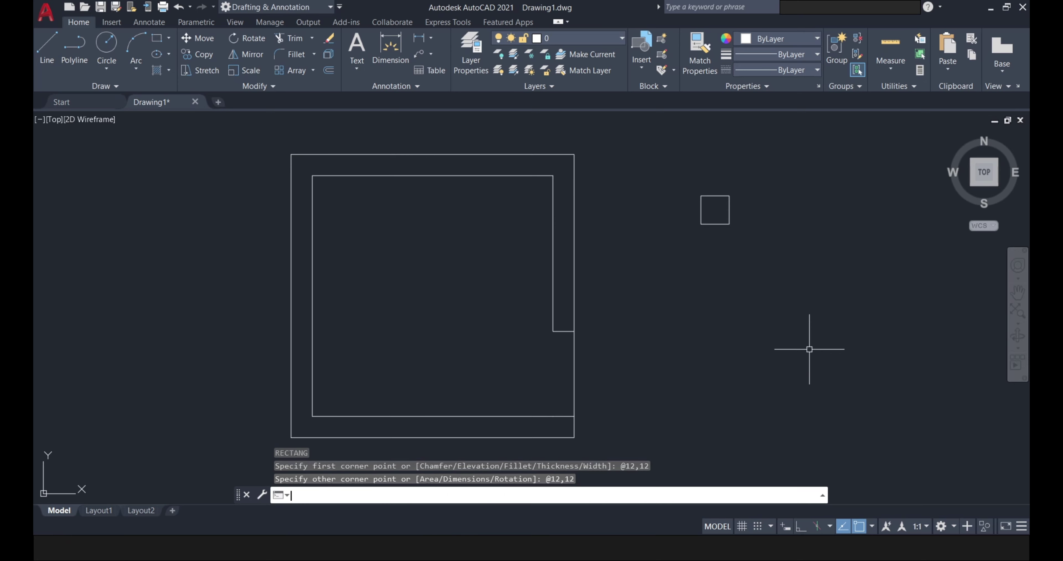
pyautogui.press('Return')
pyautogui.press('Return')
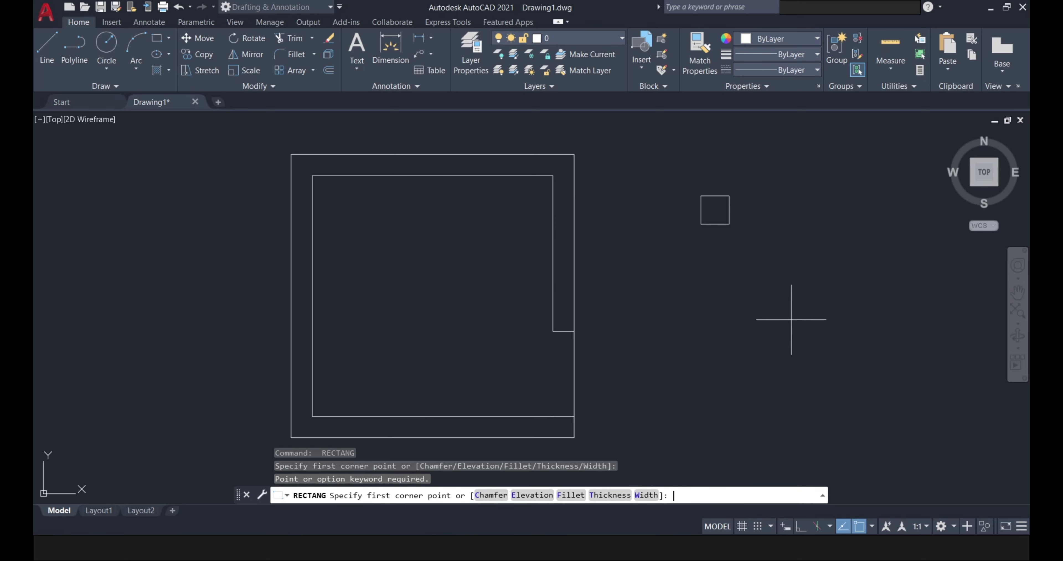
pyautogui.press('Escape')
# Window-select the new 12 × 12 square
pyautogui.moveTo(750, 221); pyautogui.dragTo(726, 257, button='middle')
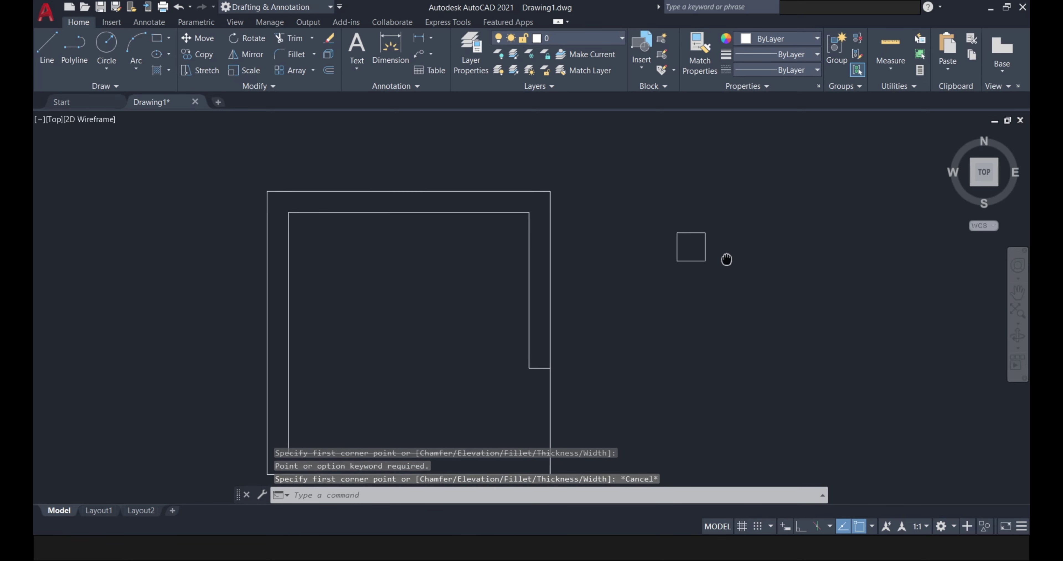
pyautogui.click(722, 214)
pyautogui.click(655, 269)
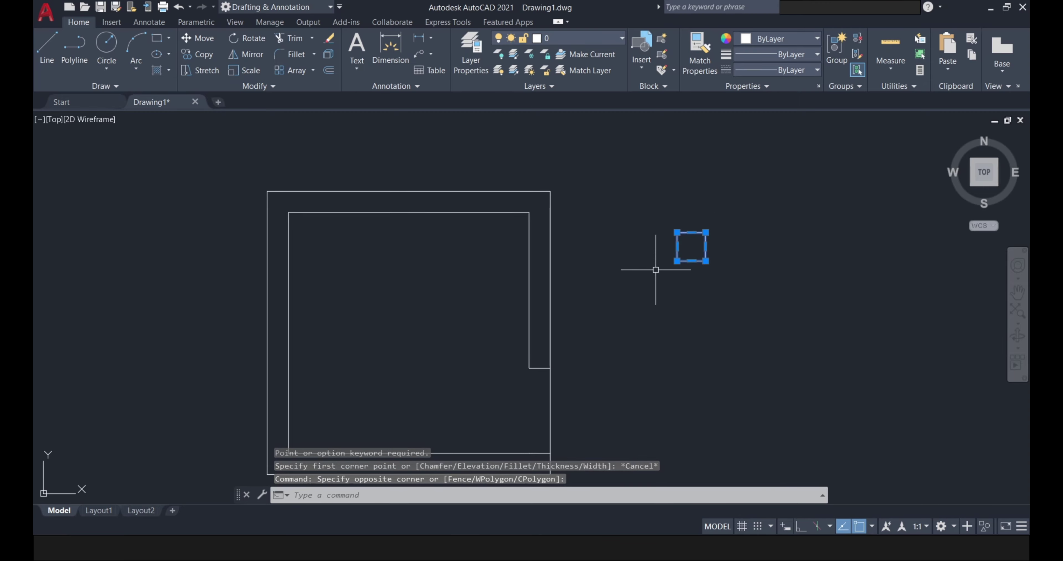
# Define the square as block 'tilr' with its base point at the lower-left corner
pyautogui.write('B')
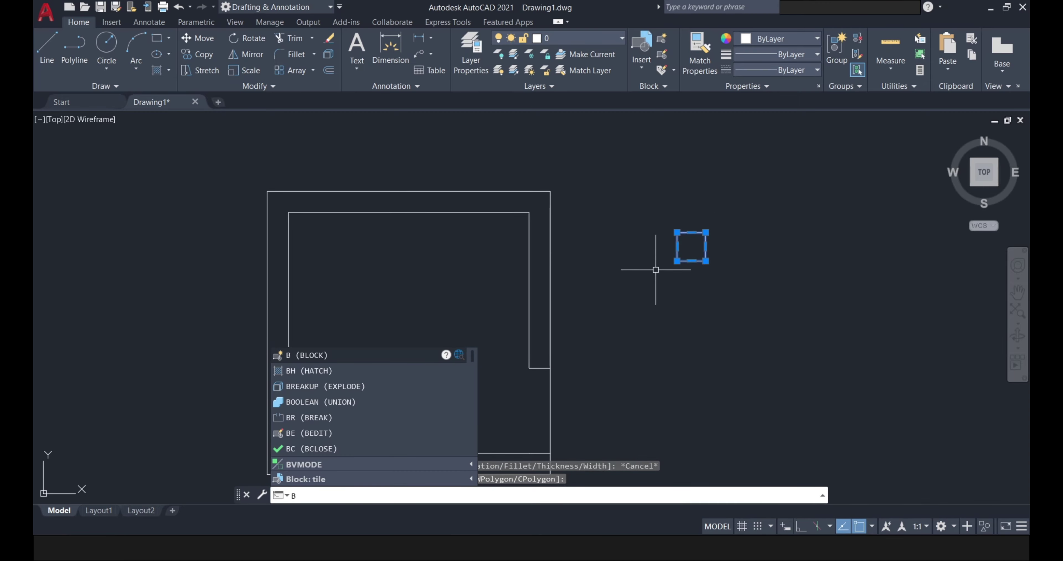
pyautogui.press('Return')
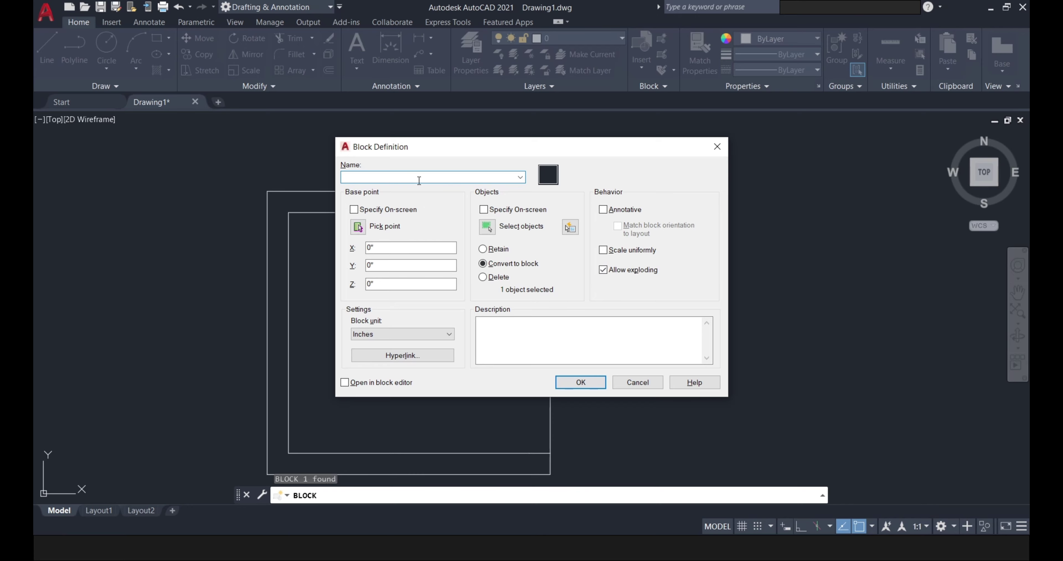
pyautogui.write('tilr')
pyautogui.click(358, 227)
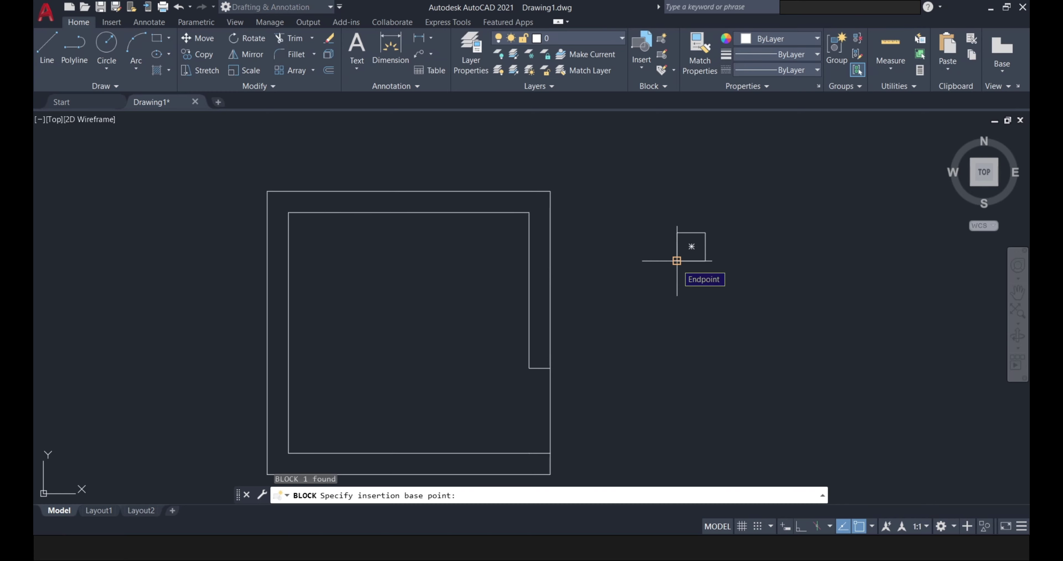
pyautogui.click(677, 261)
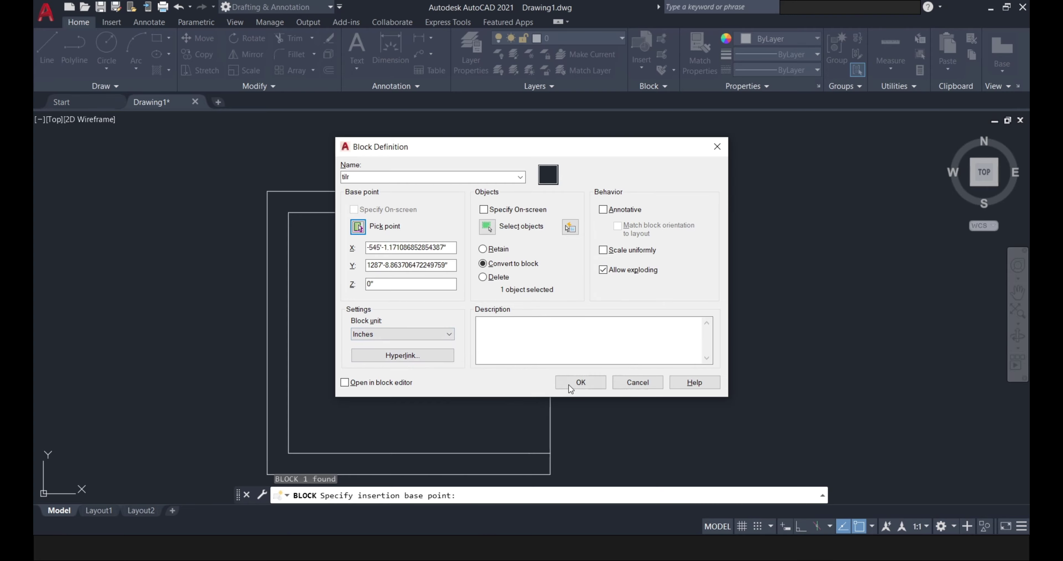
pyautogui.click(570, 382)
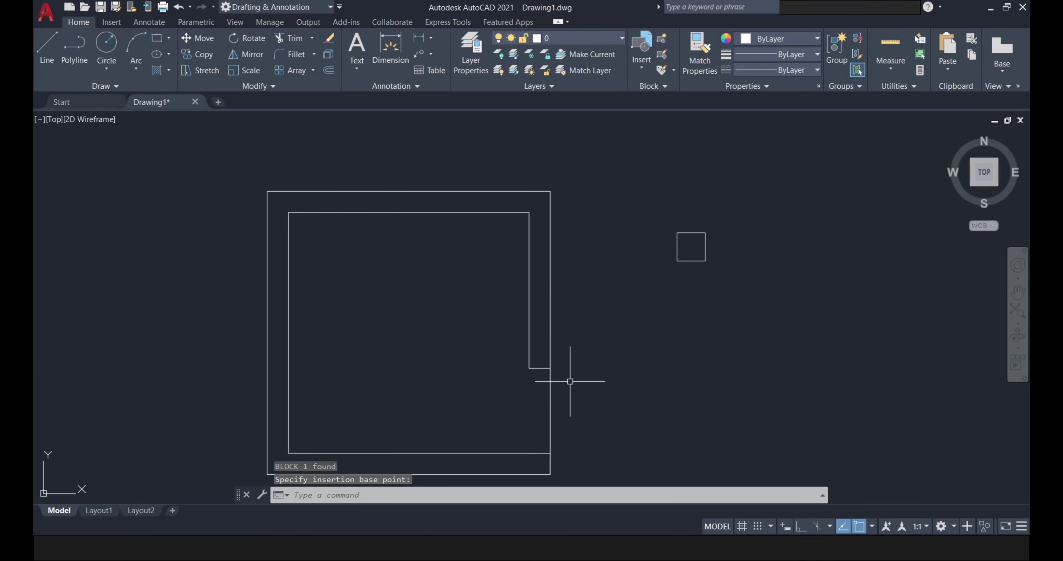
pyautogui.click(676, 258)
pyautogui.press('Escape')
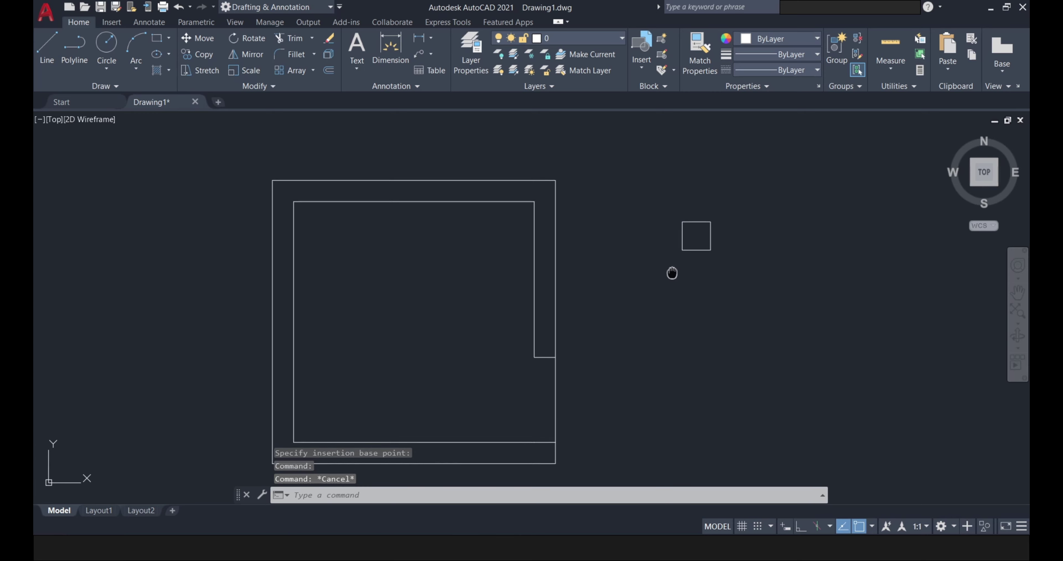
# Frame the room outline and tile square, then launch SuperHatch
pyautogui.moveTo(691, 282); pyautogui.dragTo(699, 260, button='middle')
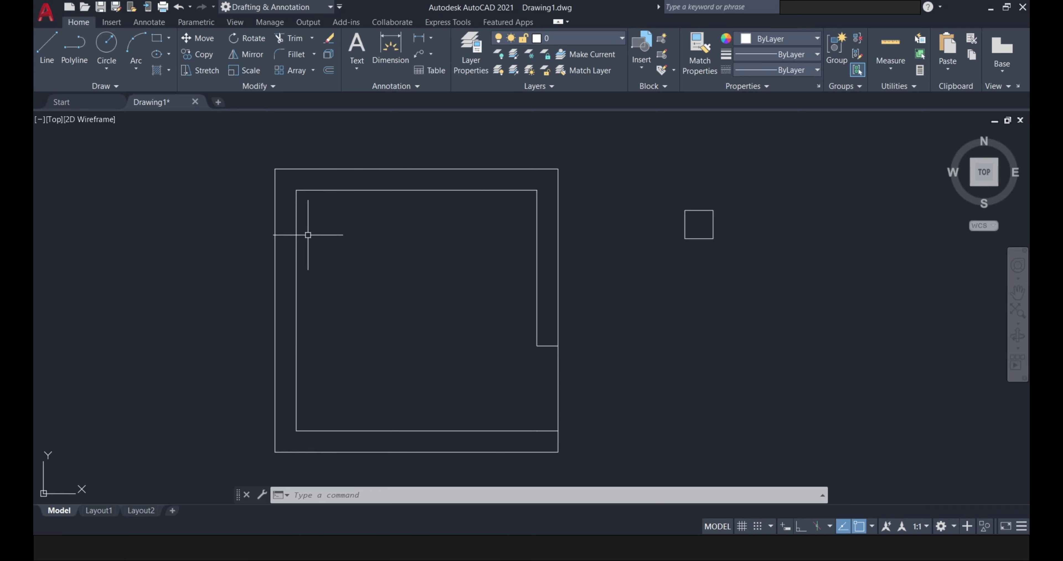
pyautogui.scroll(-2, 447, 326)
pyautogui.moveTo(451, 327)
pyautogui.mouseDown(button='middle')
pyautogui.moveTo(445, 318)
pyautogui.moveTo(438, 335)
pyautogui.moveTo(432, 297)
pyautogui.mouseUp(button='middle')
pyautogui.scroll(2, 422, 332)
pyautogui.scroll(2, 419, 311)
pyautogui.scroll(-1, 418, 311)
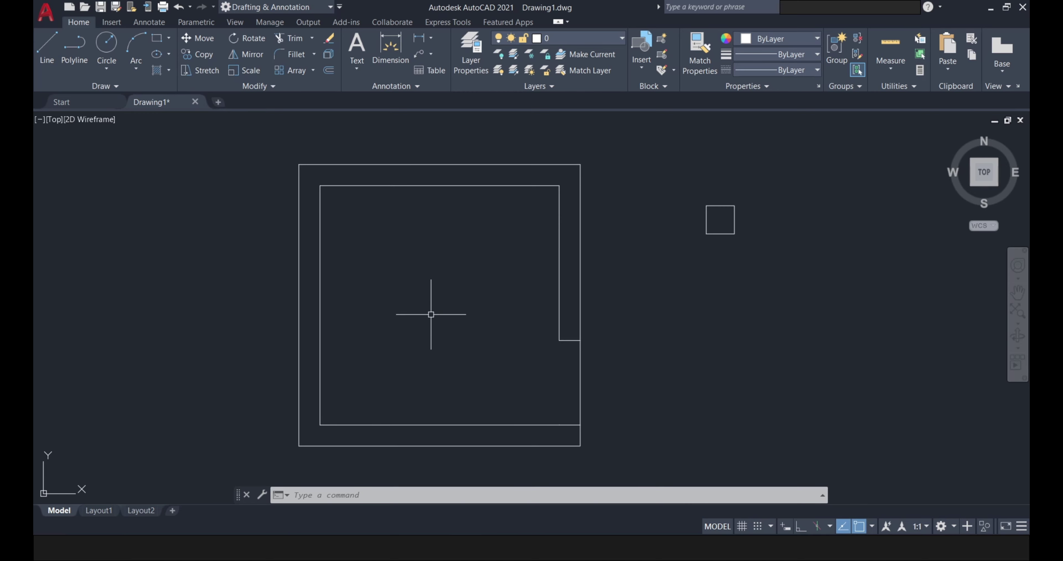
pyautogui.write('supe')
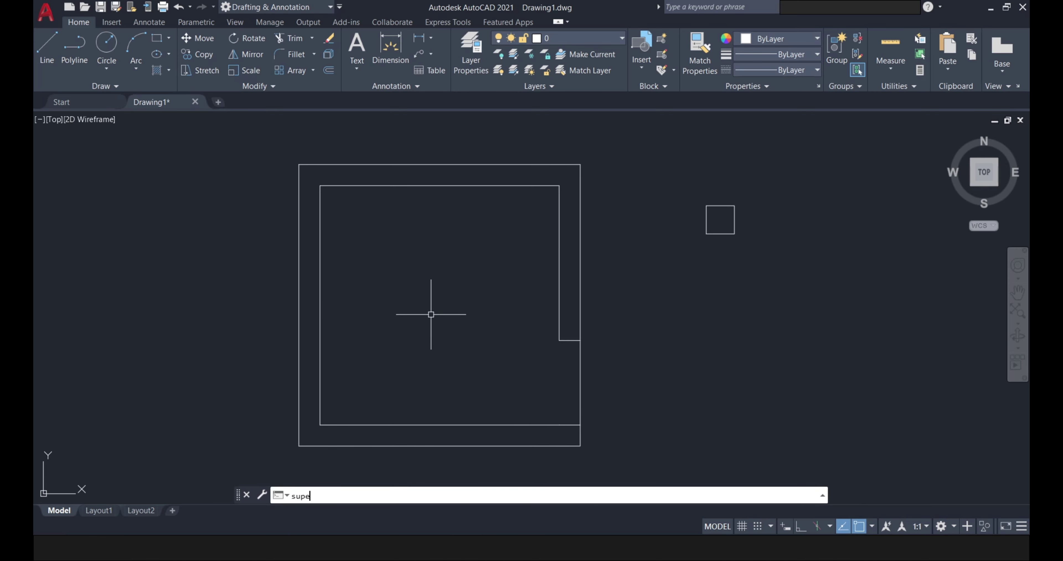
pyautogui.write('hatch')
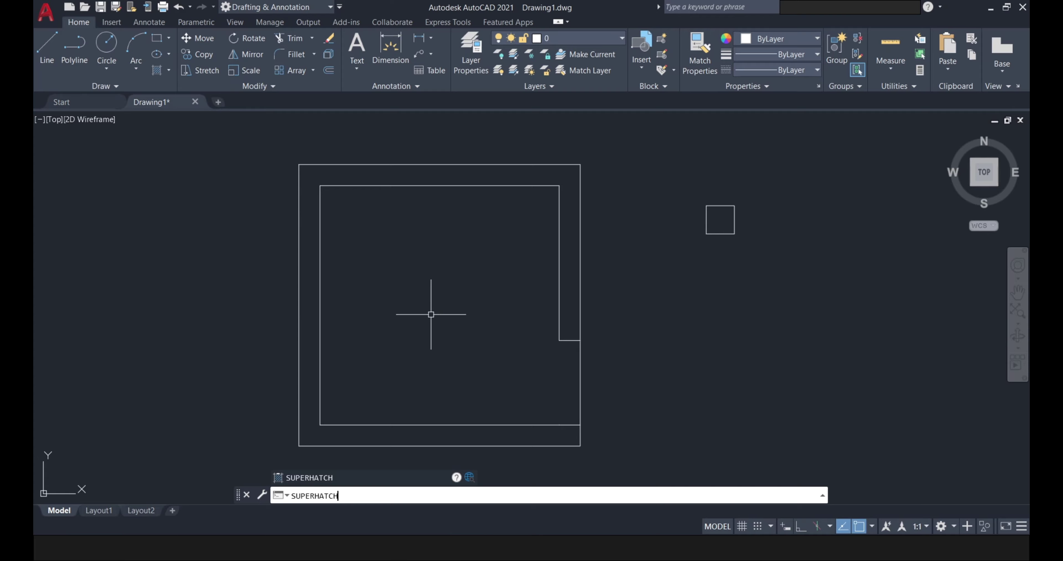
pyautogui.press('Return')
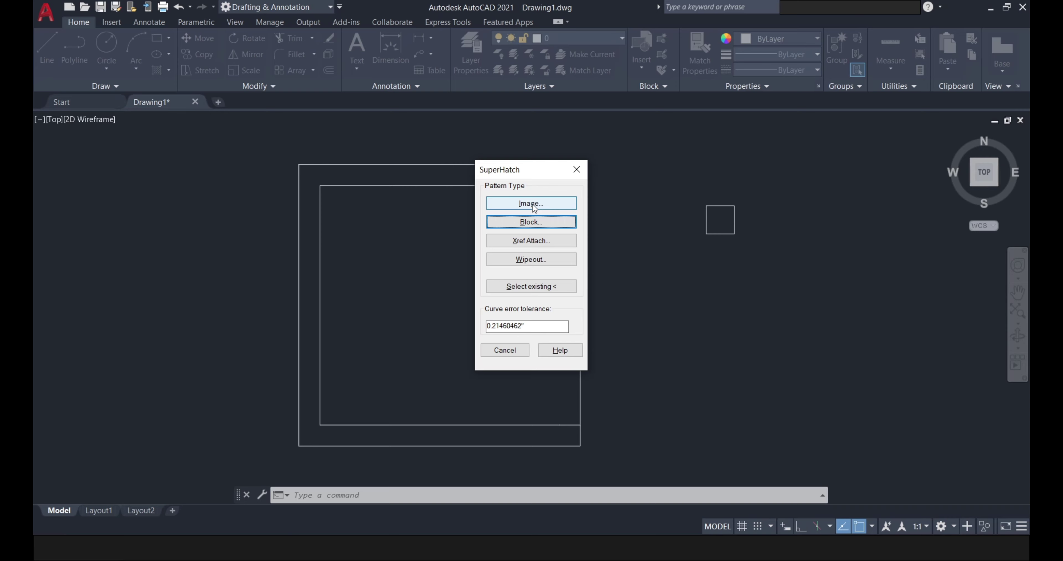
# Pick the TILR block as the SuperHatch pattern, specifying parameters on screen
pyautogui.click(531, 222)
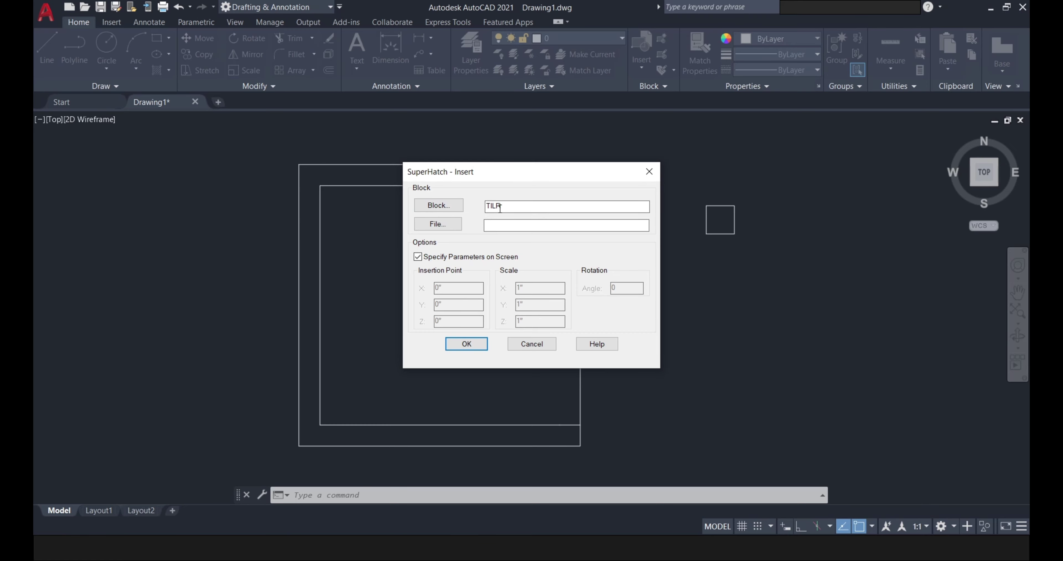
pyautogui.click(476, 342)
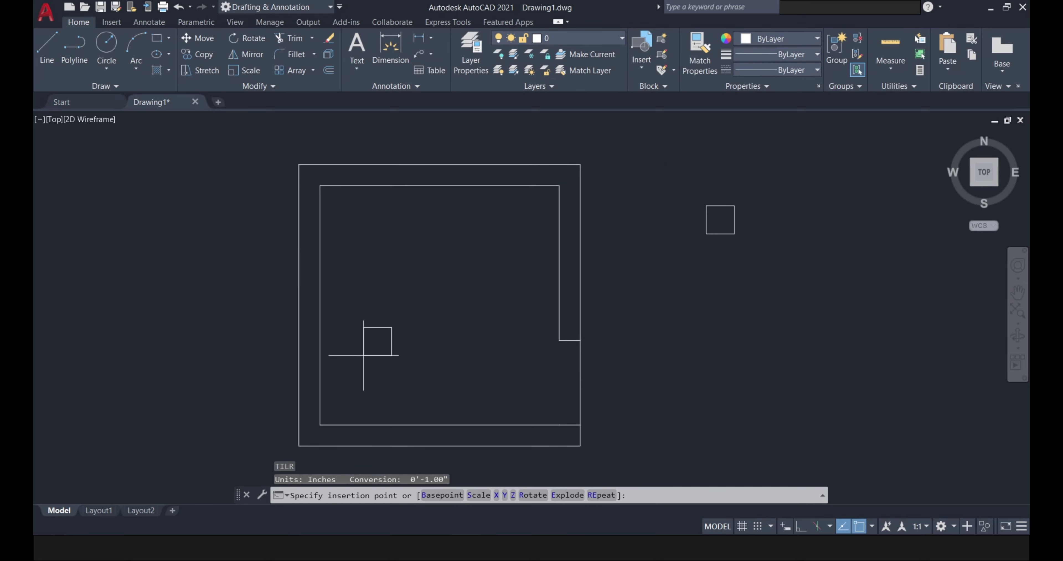
# Insert TILR at the room's inner lower-left corner with X/Y scale 1 and rotation 0
pyautogui.moveTo(364, 355); pyautogui.dragTo(390, 277, button='middle')
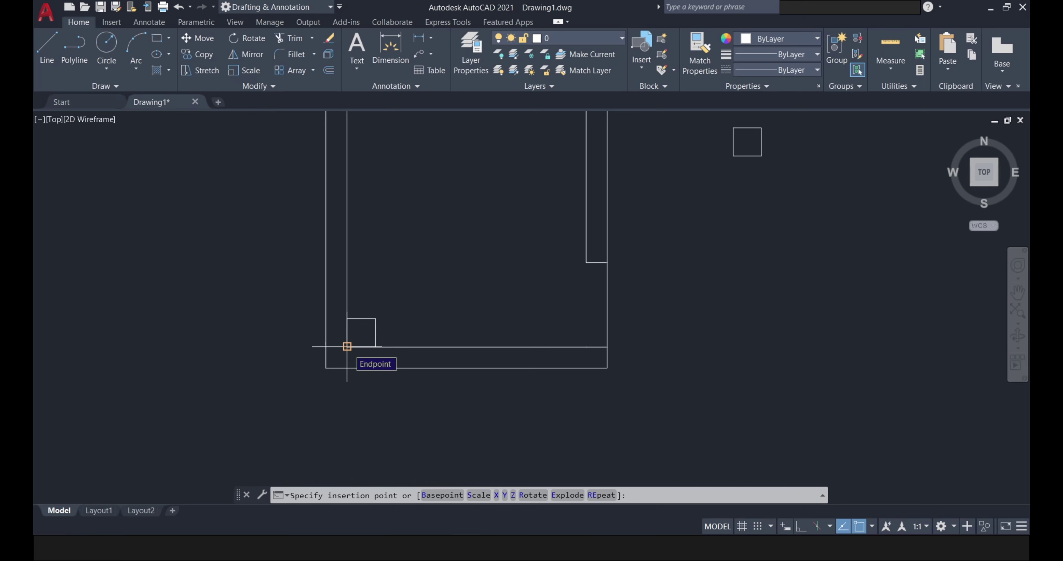
pyautogui.click(346, 346)
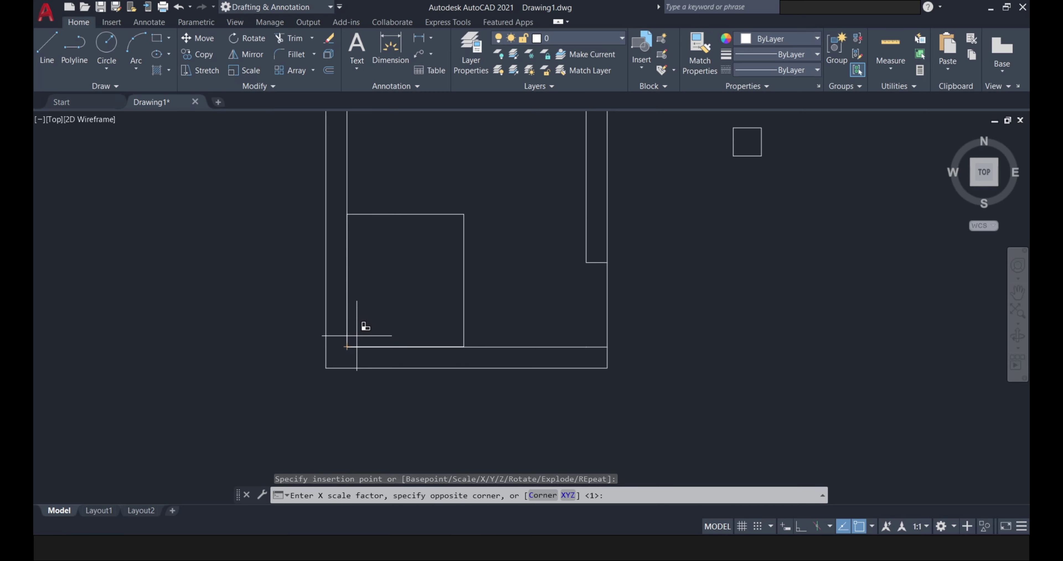
pyautogui.write('1')
pyautogui.press('Return')
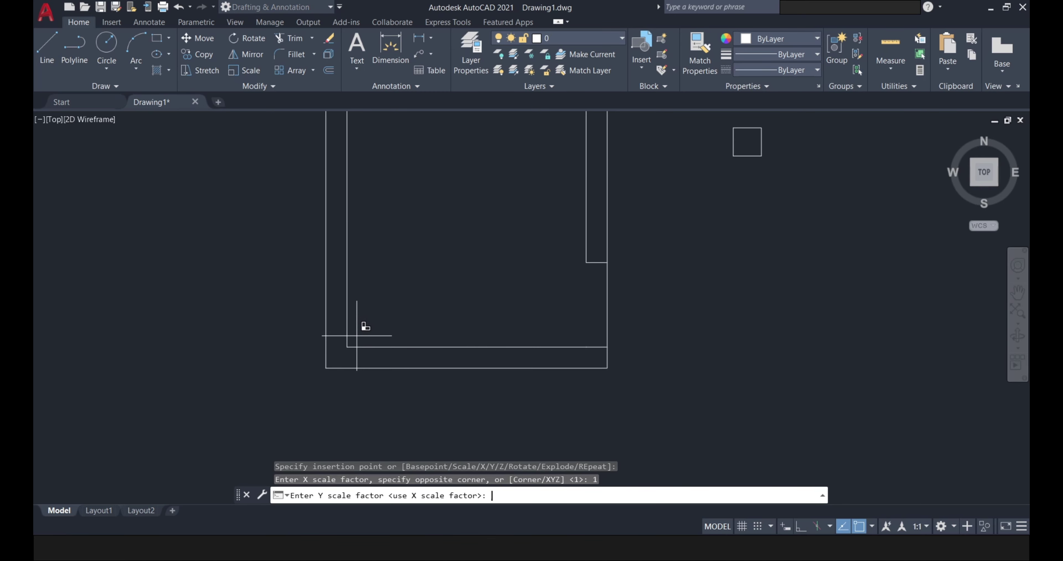
pyautogui.write('1')
pyautogui.press('Return')
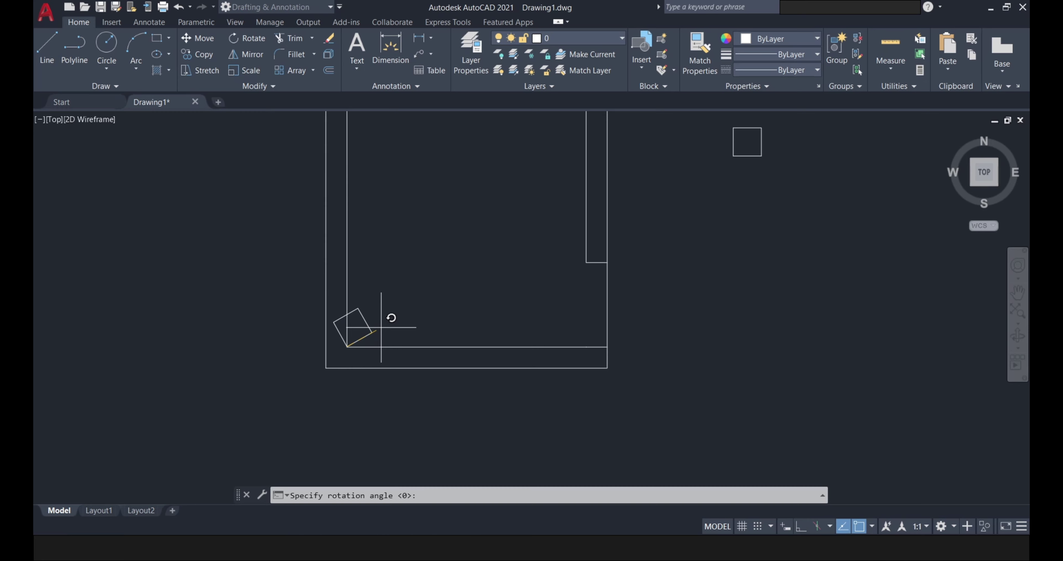
pyautogui.write('0')
pyautogui.press('Return')
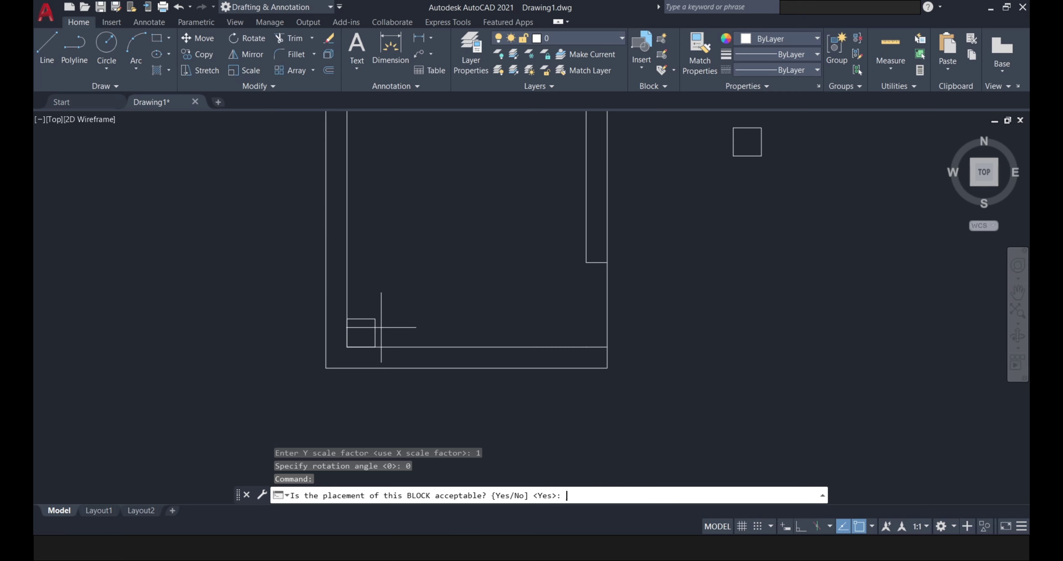
pyautogui.press('Return')
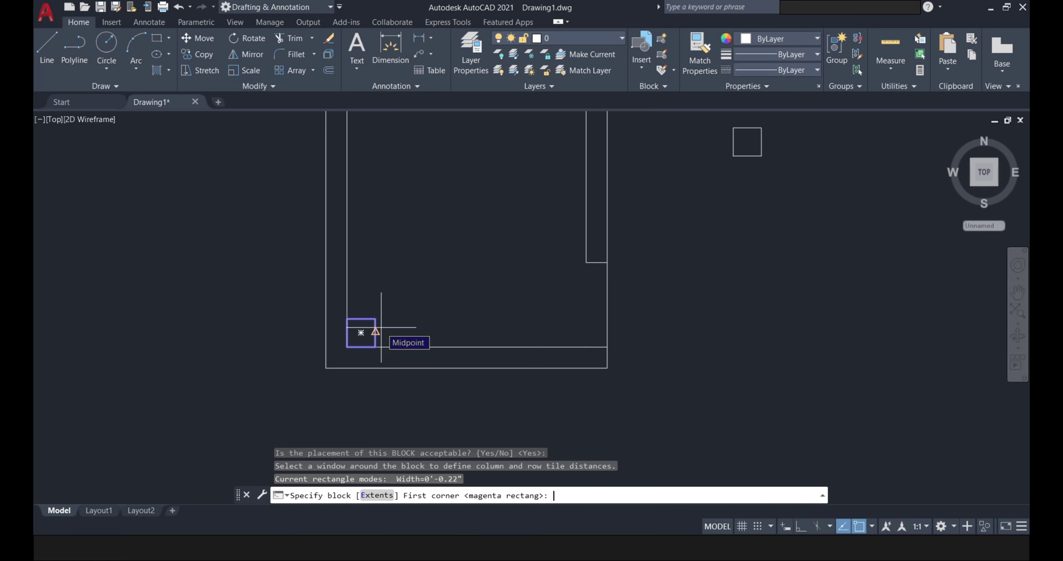
# Accept the block's rectangle as tile spacing and select the inner room area to fill
pyautogui.press('Return')
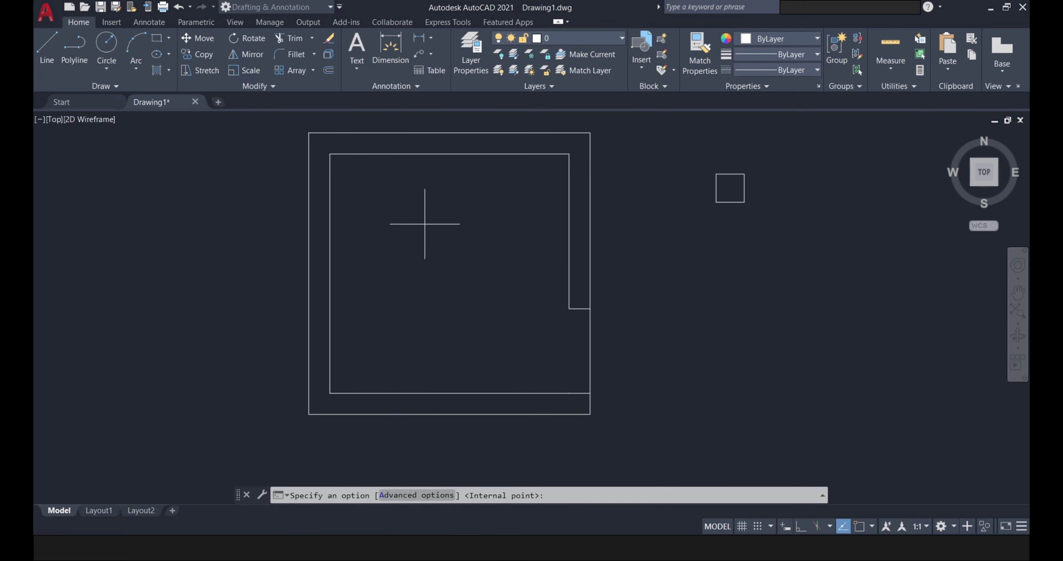
pyautogui.press('Escape')
pyautogui.press('Return')
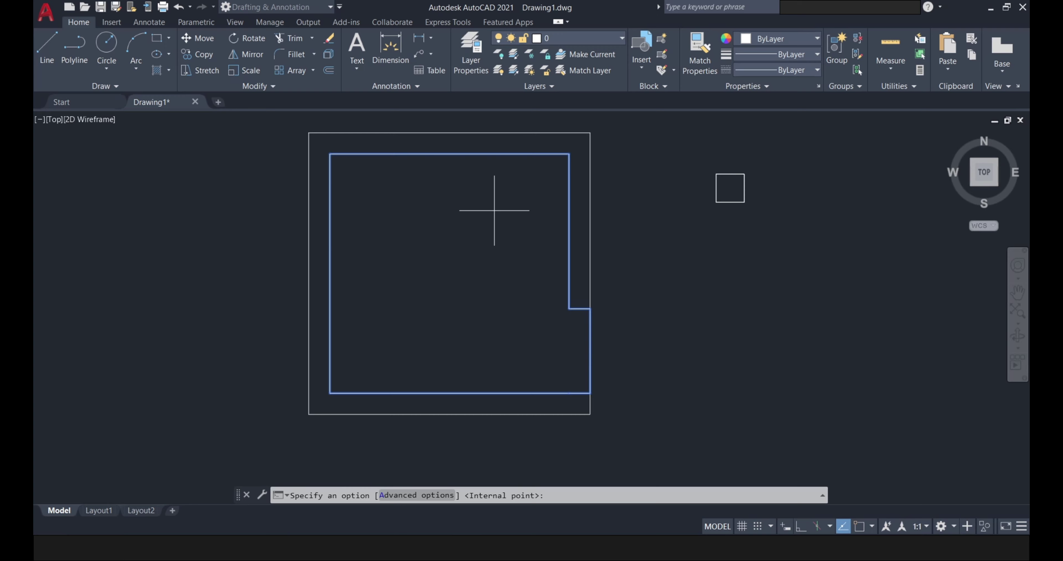
# Finish SuperHatch and zoom around to inspect the TILR tile grid in the room
pyautogui.press('Escape')
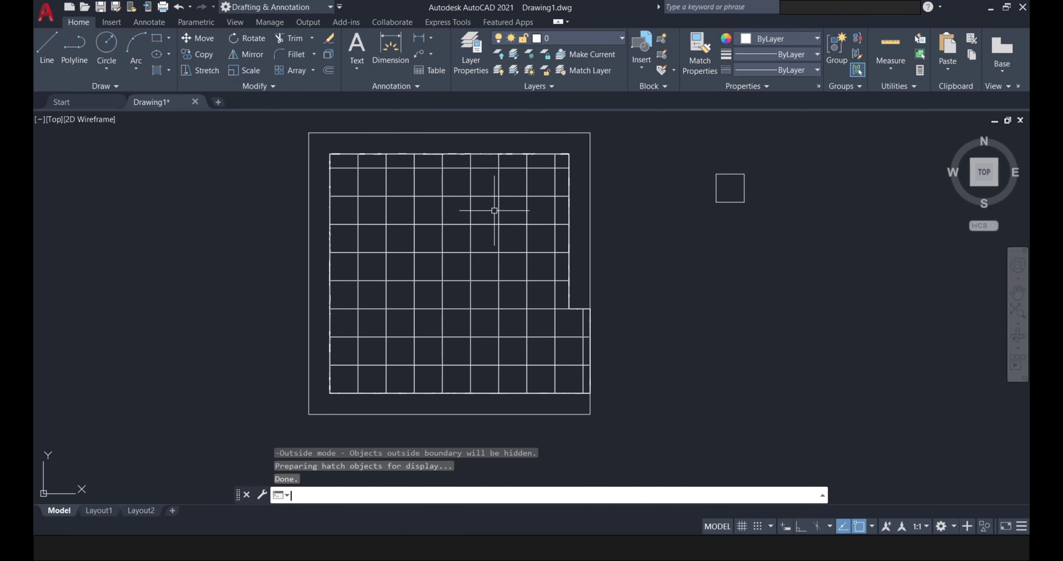
pyautogui.moveTo(569, 285)
pyautogui.mouseDown(button='middle')
pyautogui.moveTo(536, 296)
pyautogui.moveTo(588, 352)
pyautogui.mouseUp(button='middle')
pyautogui.scroll(2, 528, 288)
pyautogui.moveTo(528, 289); pyautogui.dragTo(527, 277, button='middle')
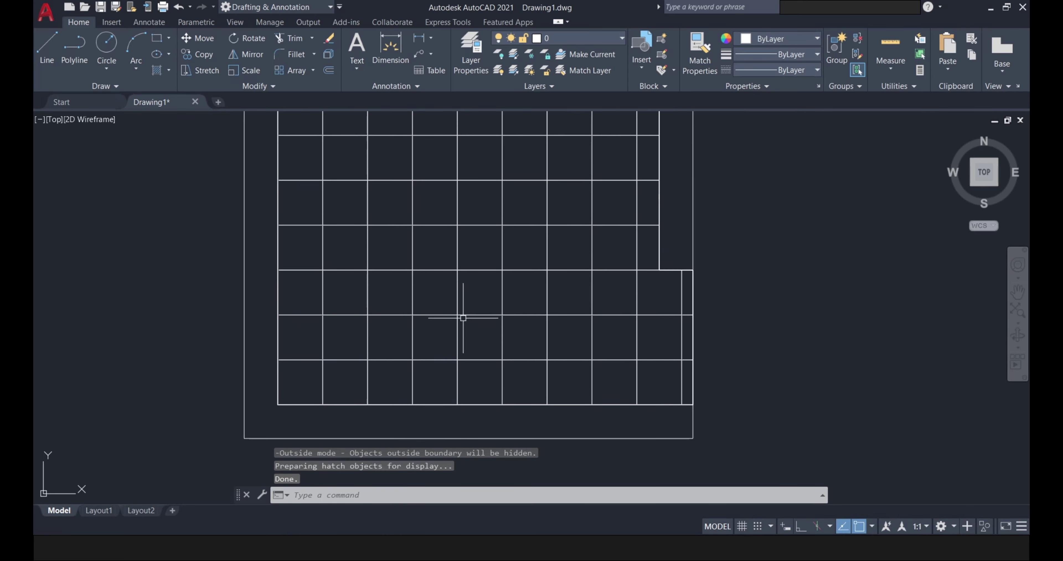
pyautogui.moveTo(463, 315); pyautogui.dragTo(465, 408, button='middle')
pyautogui.scroll(-4, 491, 366)
pyautogui.moveTo(491, 365)
pyautogui.mouseDown(button='middle')
pyautogui.moveTo(465, 303)
pyautogui.moveTo(479, 304)
pyautogui.mouseUp(button='middle')
pyautogui.scroll(2, 465, 304)
pyautogui.scroll(2, 464, 311)
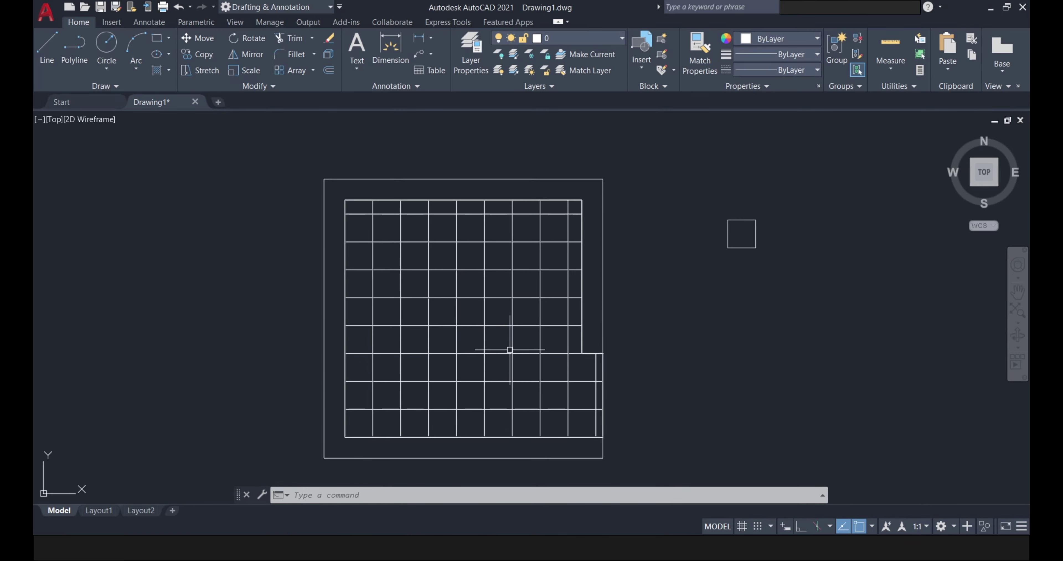
pyautogui.scroll(-2, 451, 301)
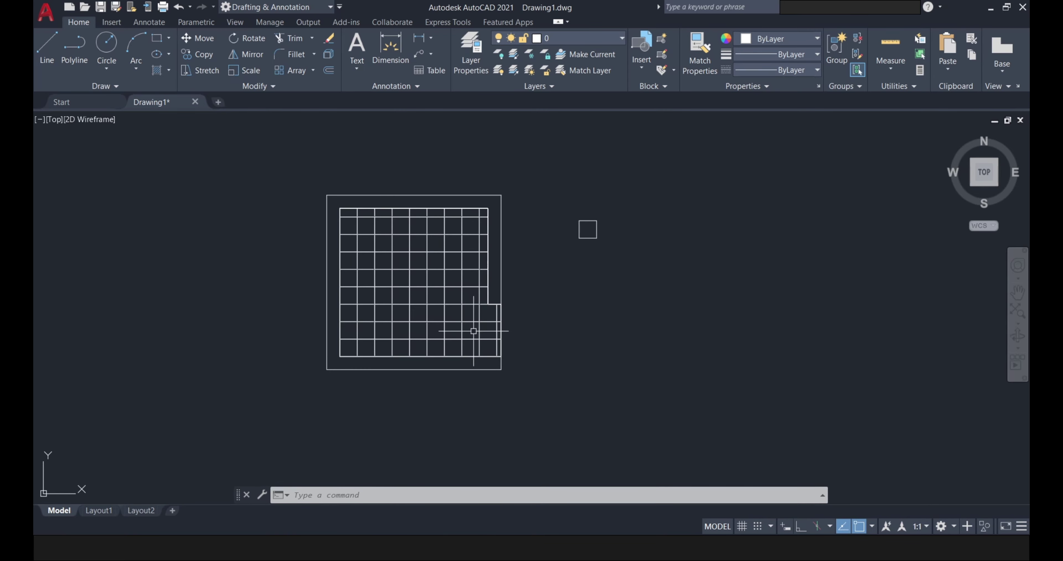